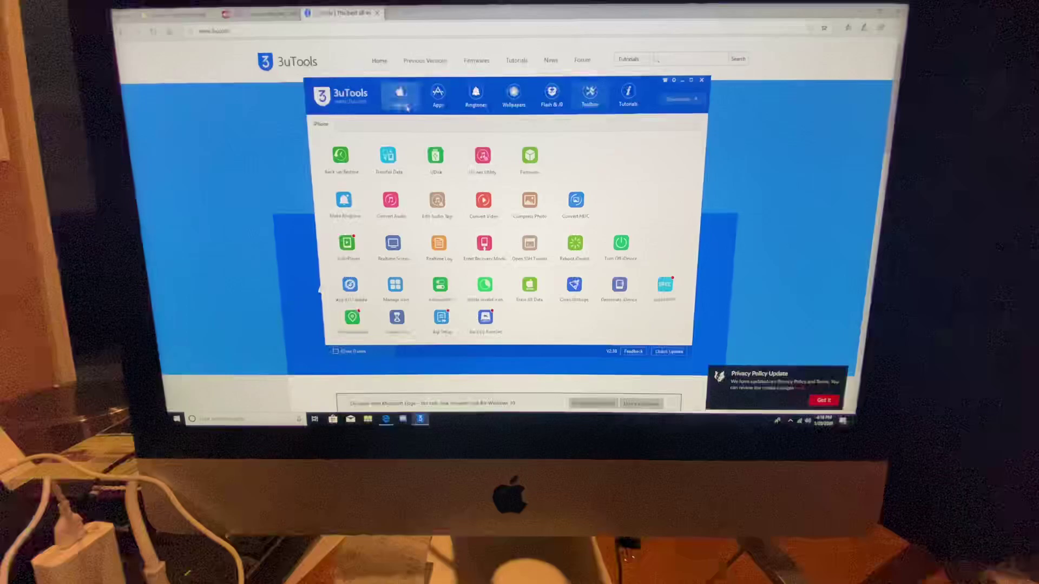
Check the iPhone's info page, then launch Skip Setup from the Toolbox to reach Activate and Skip.
click(400, 97)
click(590, 95)
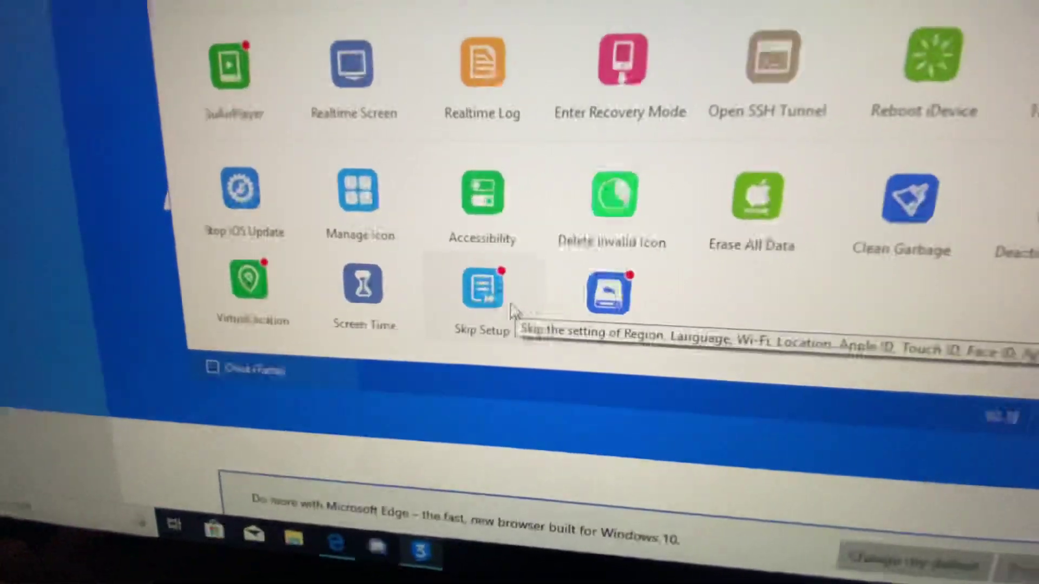
click(513, 311)
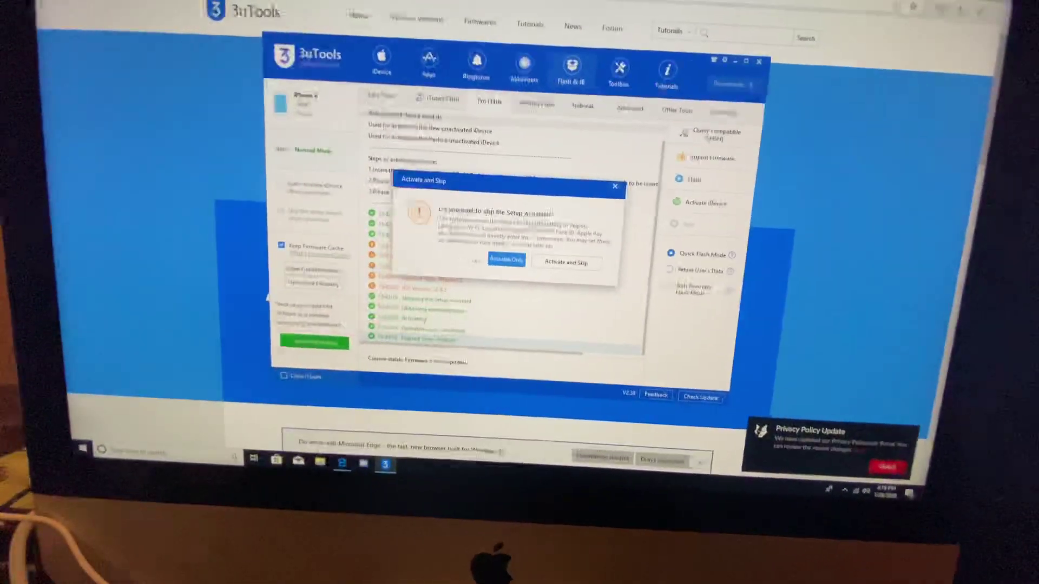